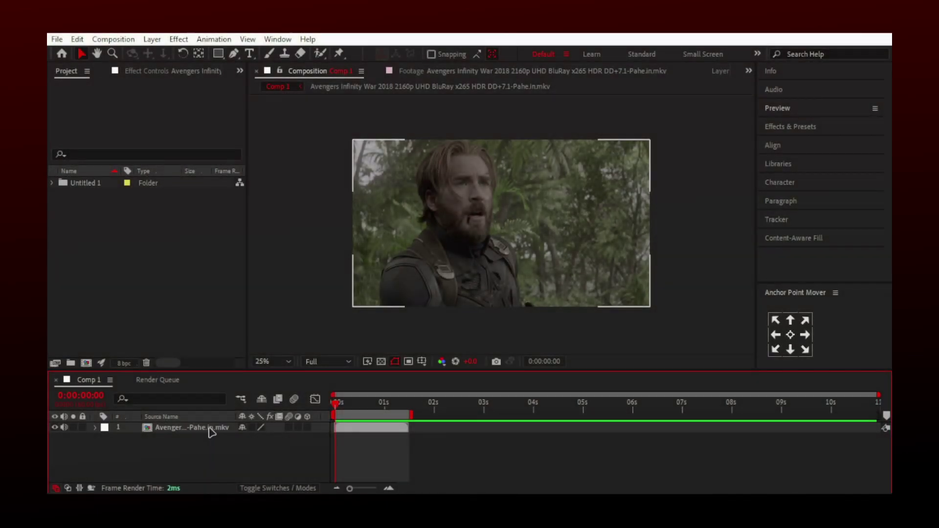
key("ctrl+space")
type("sa")
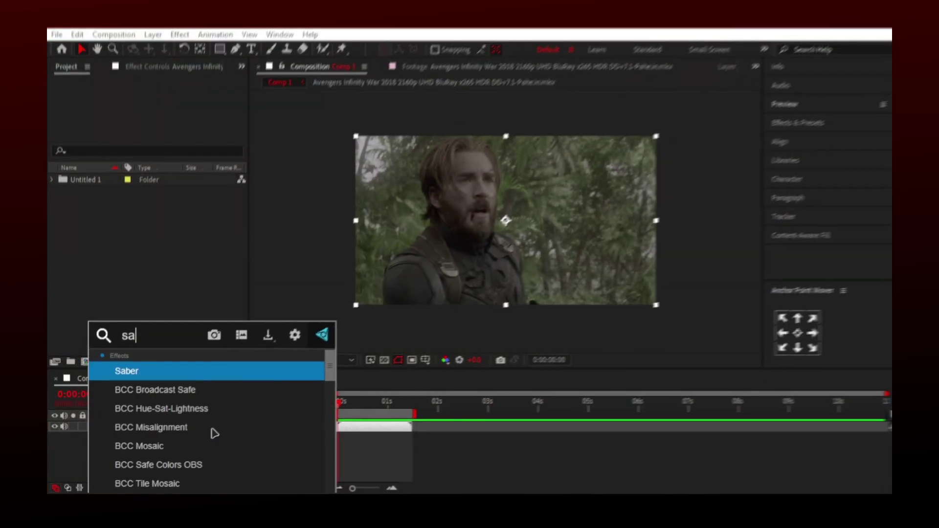
type("tu")
type("ra")
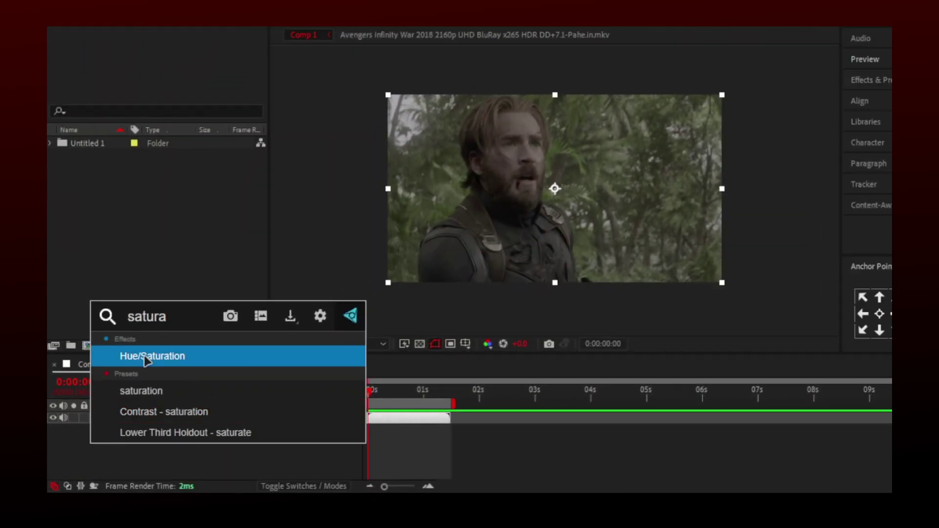
left_click(153, 356)
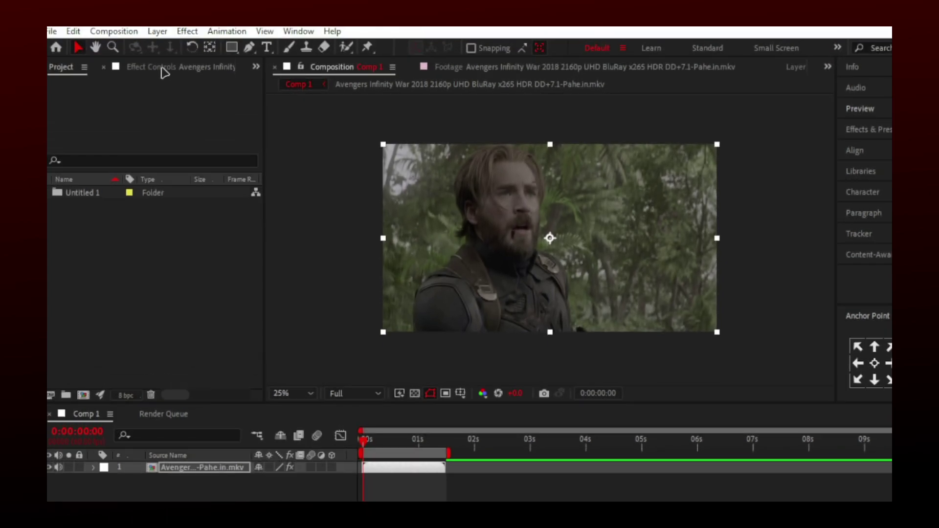
left_click(164, 68)
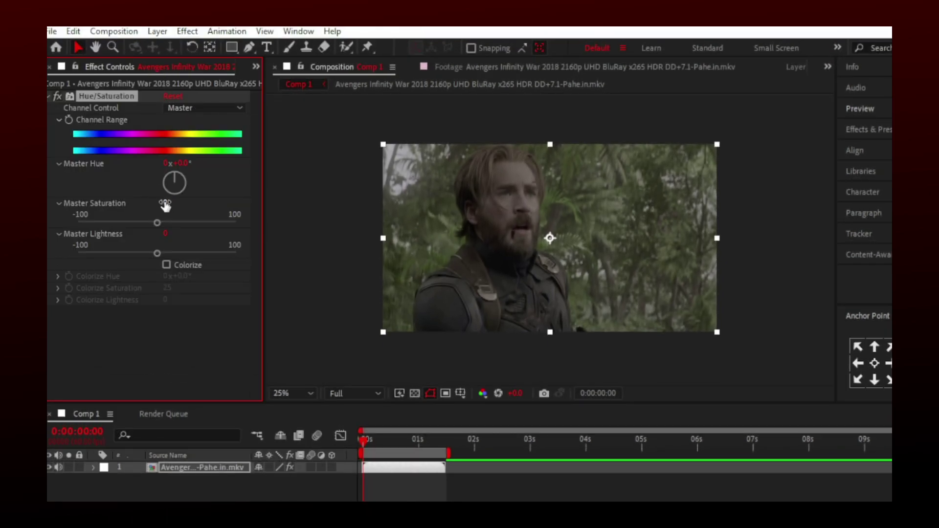
type("50")
key("Return")
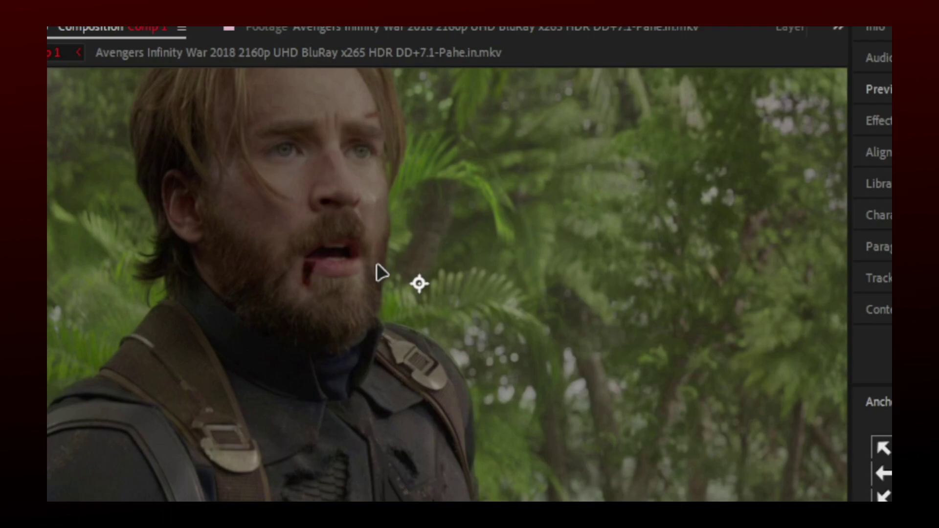
key("comma")
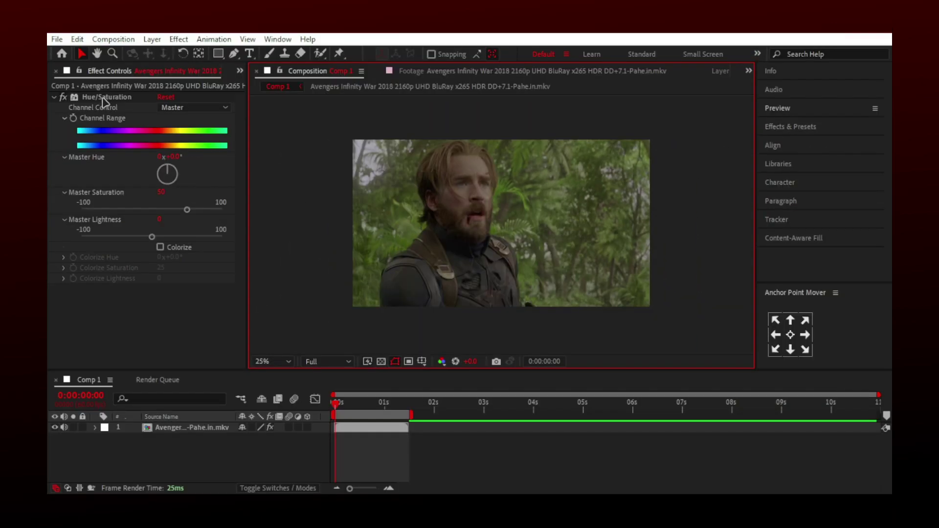
left_click(105, 98)
key("Delete")
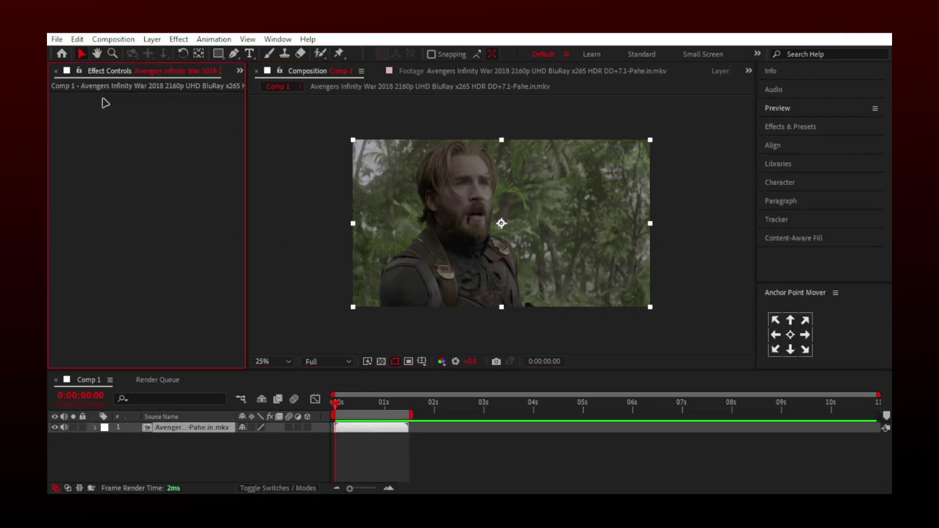
left_click(239, 72)
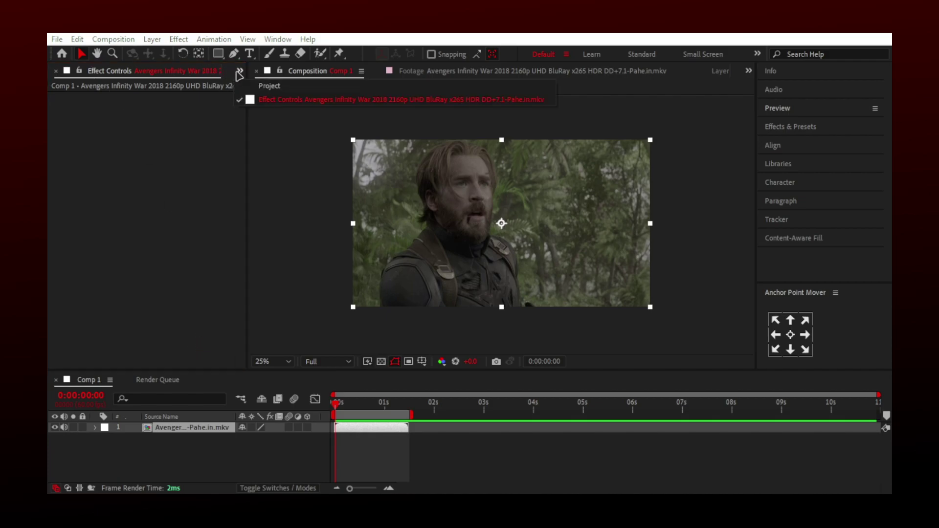
Change the Project Settings color working space to Rec.709 PQ, then deselect the footage layer
left_click(279, 78)
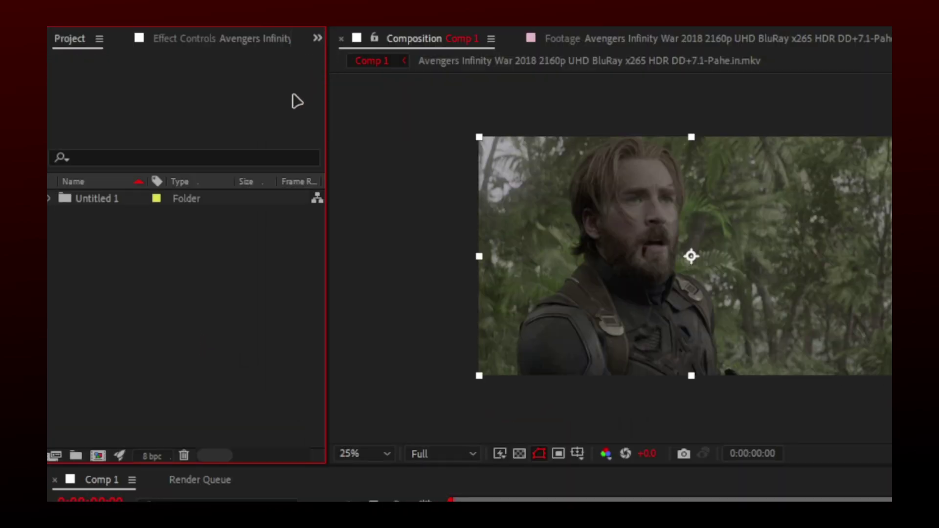
left_click(121, 456)
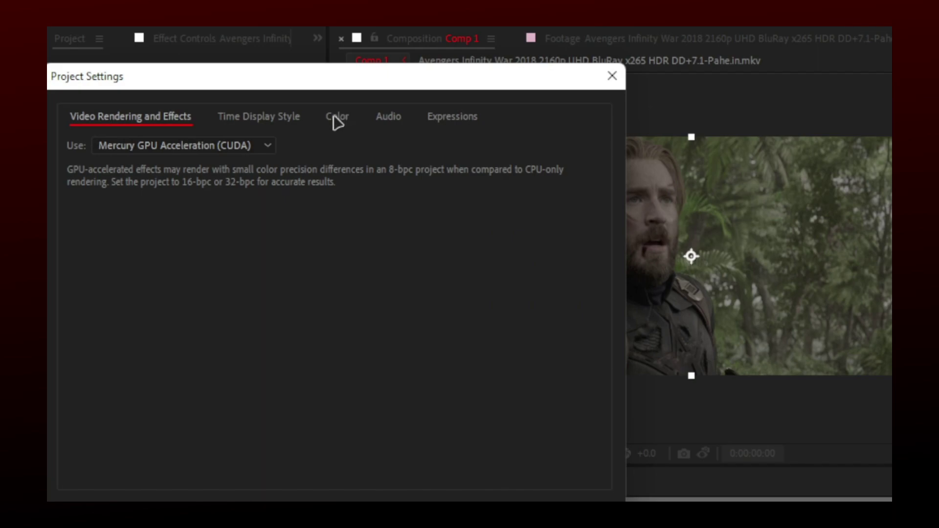
left_click(336, 118)
left_click(290, 171)
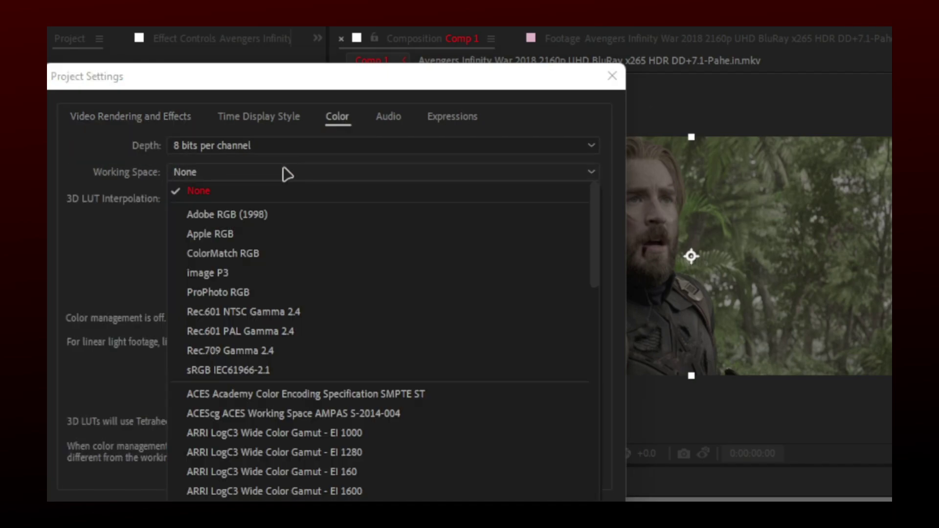
scroll(371, 361, "down", 10)
scroll(371, 360, "down", 10)
scroll(370, 361, "down", 3)
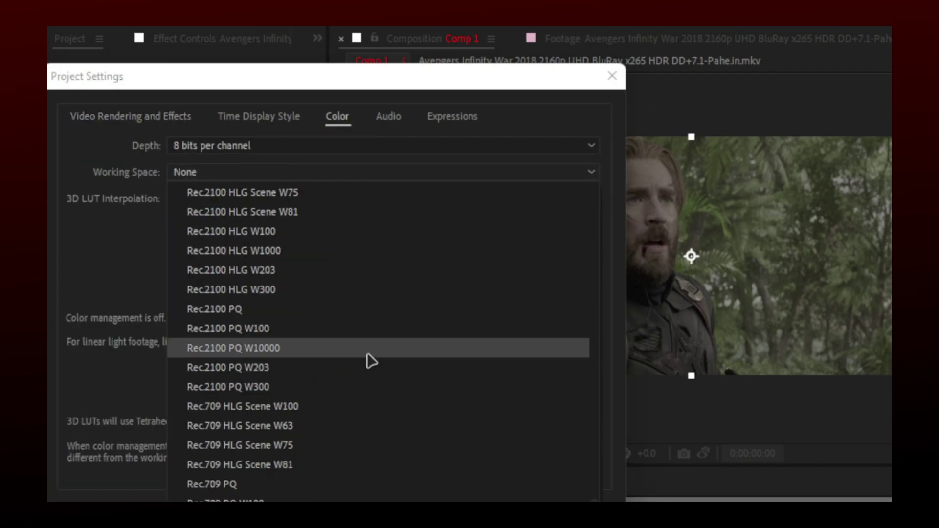
scroll(355, 383, "down", 3)
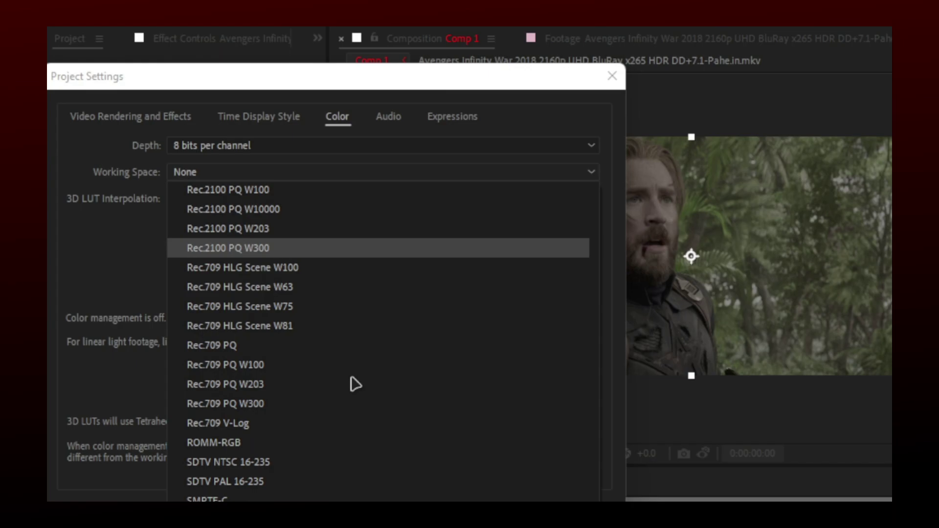
left_click(220, 346)
left_click(430, 448)
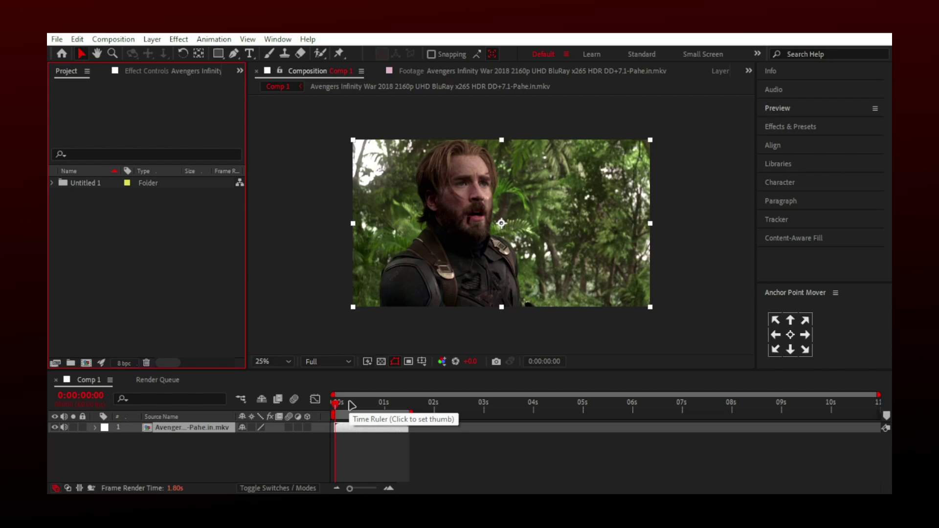
scroll(384, 305, "up", 1)
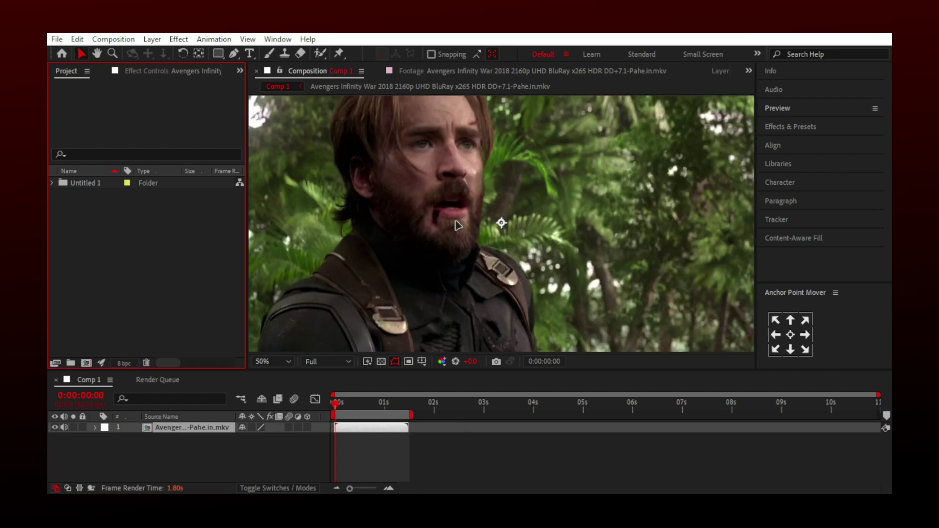
scroll(455, 224, "down", 1)
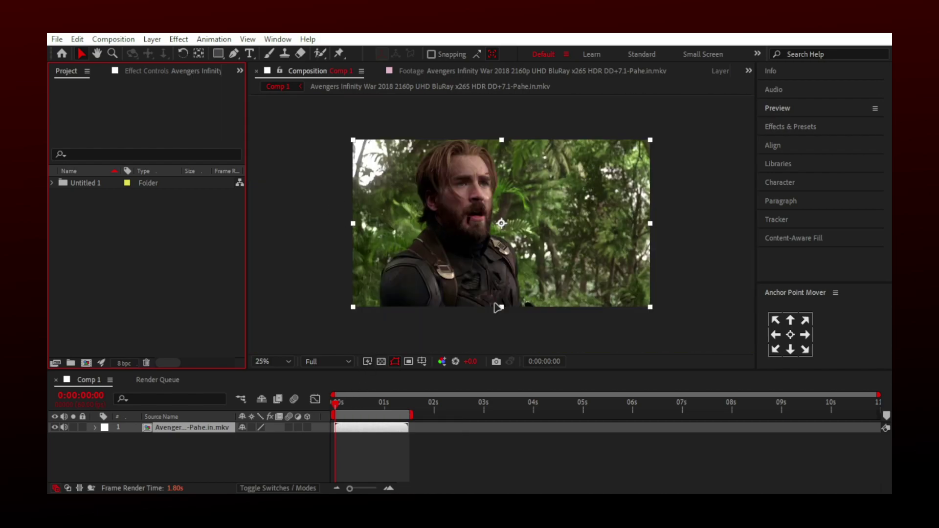
left_click(480, 323)
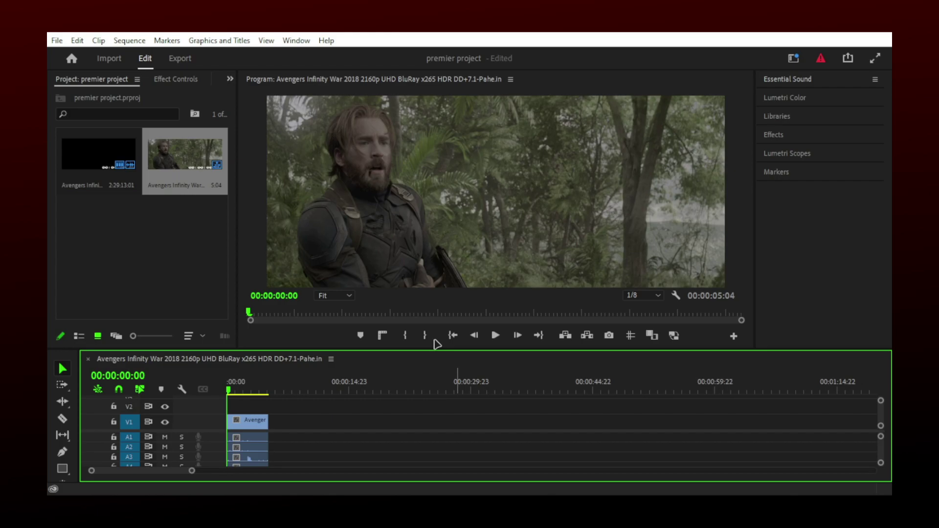
Set the sequence's Working Color Space to Rec. 709 and heighten the timeline to show all ten audio tracks
left_click(129, 41)
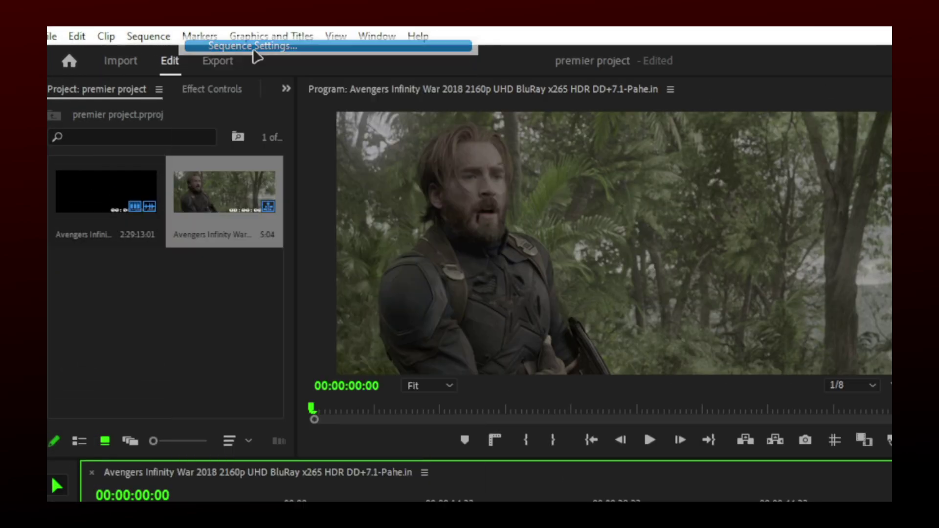
left_click(253, 45)
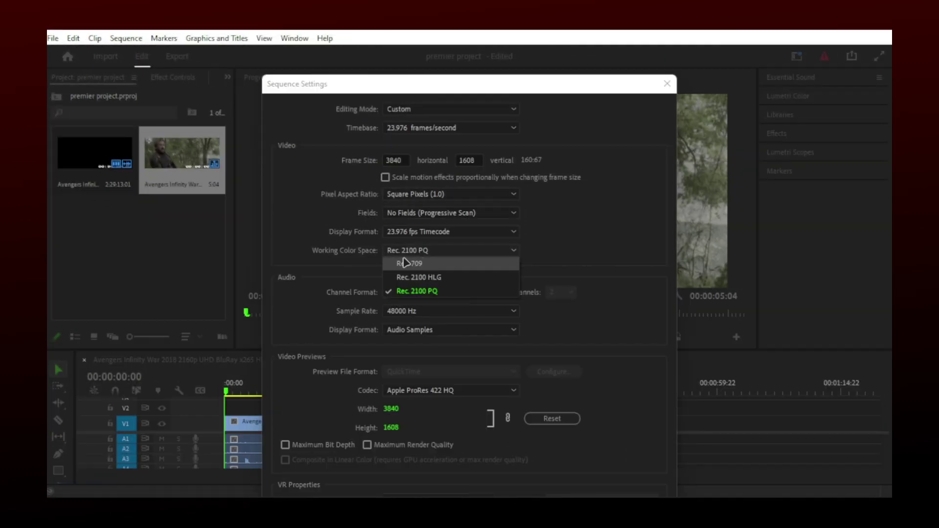
left_click(415, 265)
left_click_drag(453, 93, 221, 44)
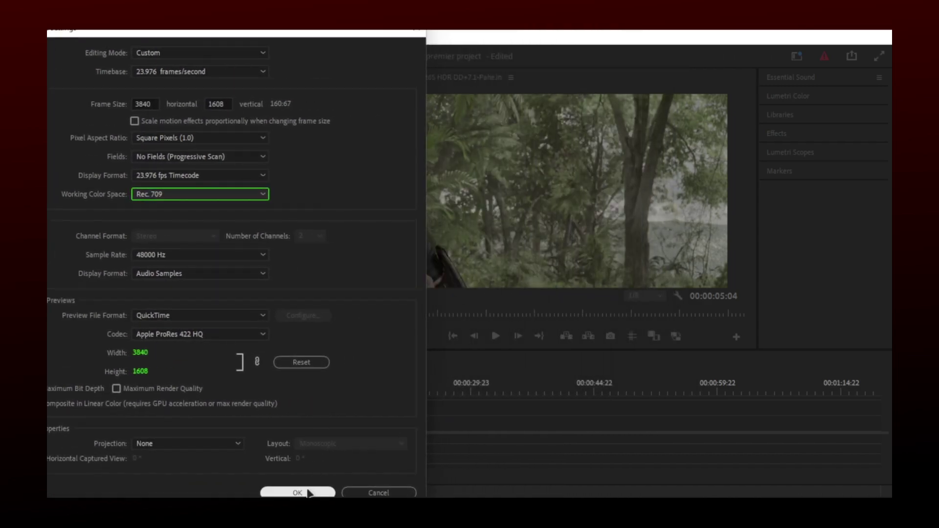
left_click(299, 493)
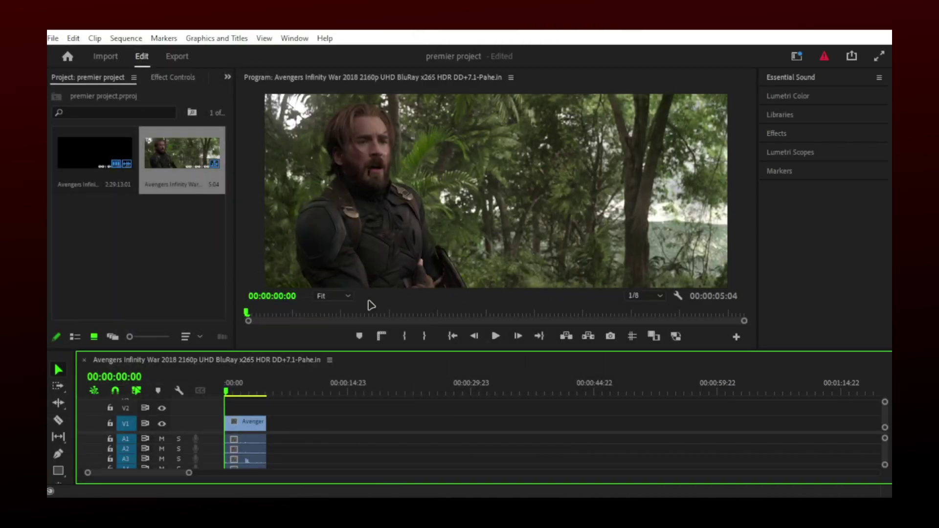
left_click_drag(577, 351, 558, 172)
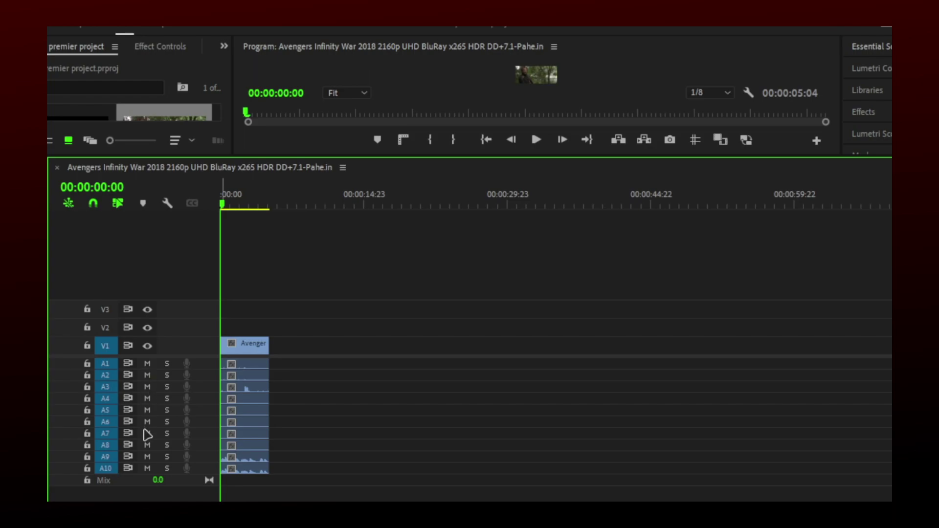
Mute the audio tracks other than A3, play the clip, and enlarge the video monitor
left_click(536, 139)
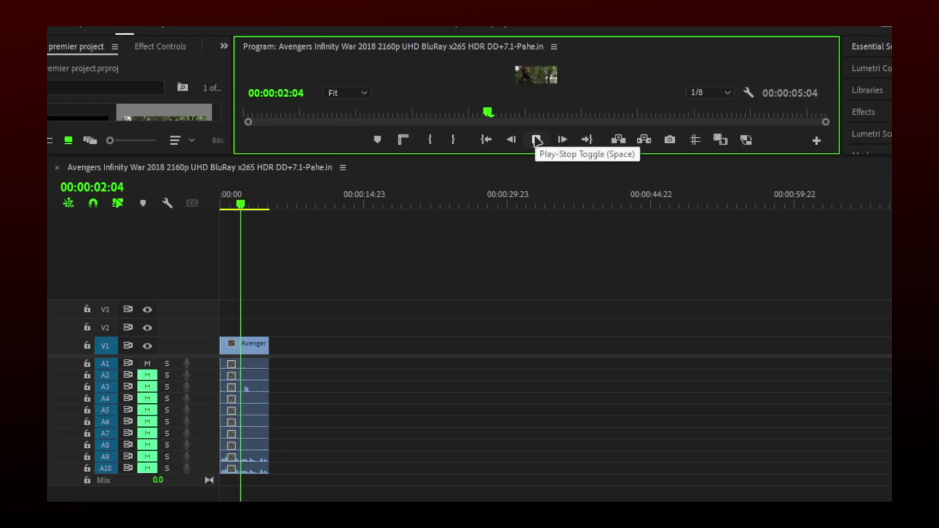
left_click(147, 369)
left_click(536, 139)
left_click(536, 140)
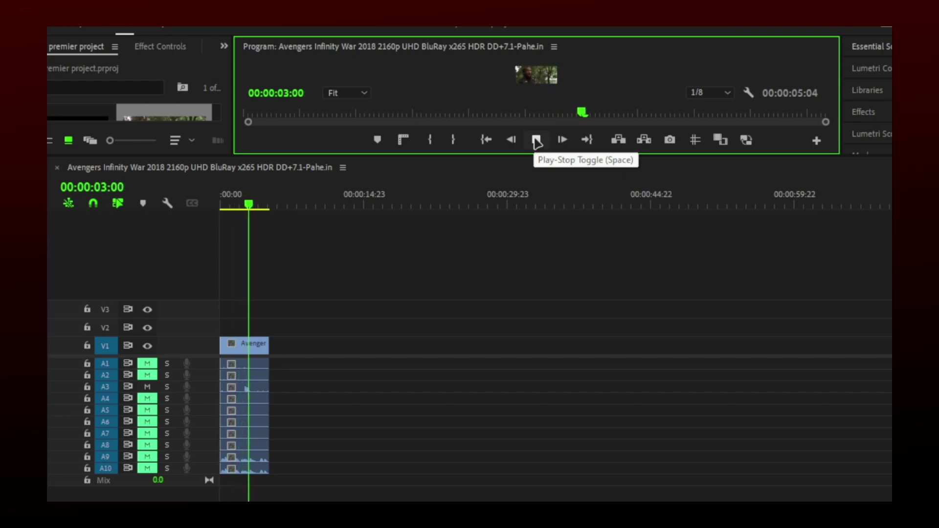
left_click_drag(542, 155, 495, 367)
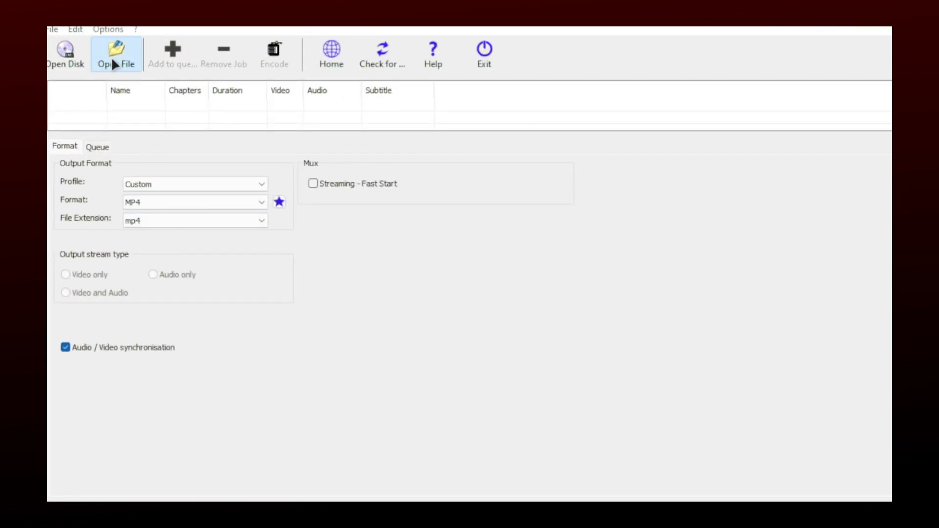
Load the Avengers Infinity War movie file as a new job
left_click(111, 57)
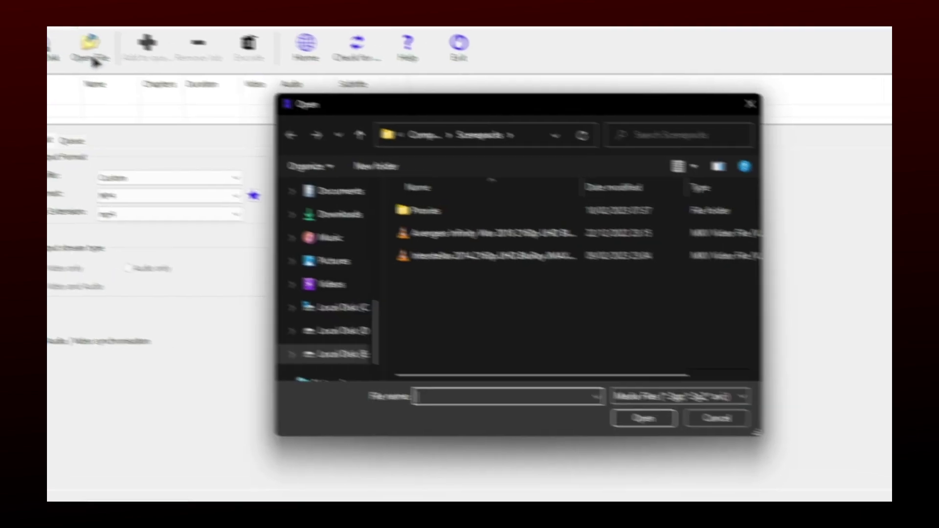
left_click(433, 220)
left_click(587, 403)
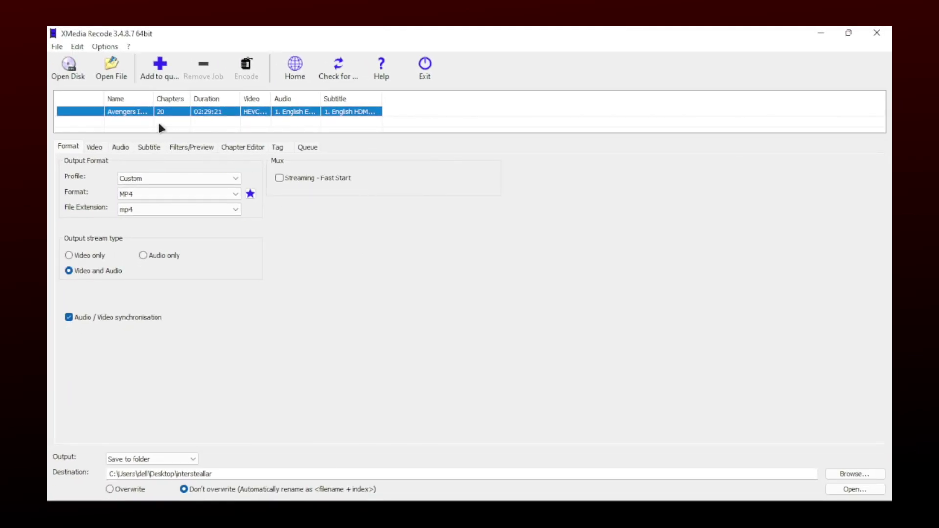
Keep MP4 as the output format with the mp4 file extension
left_click(176, 193)
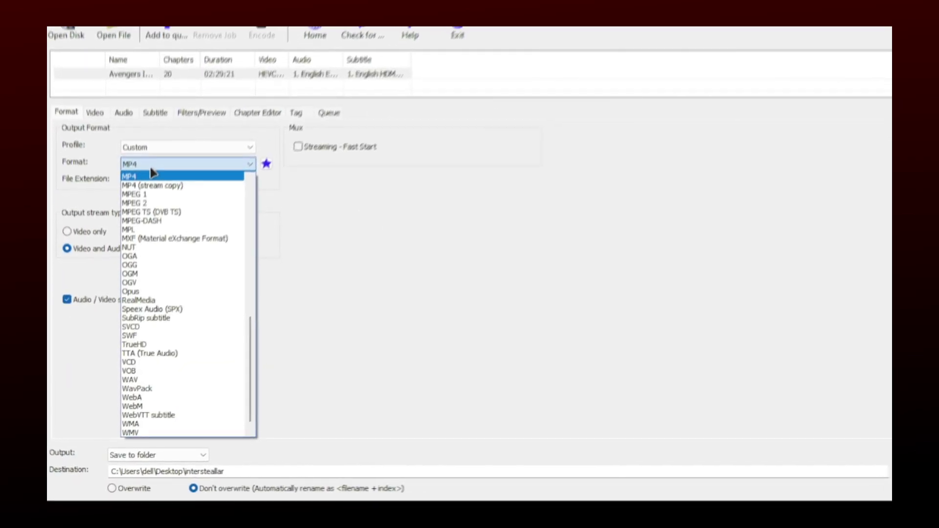
left_click(176, 193)
left_click(177, 209)
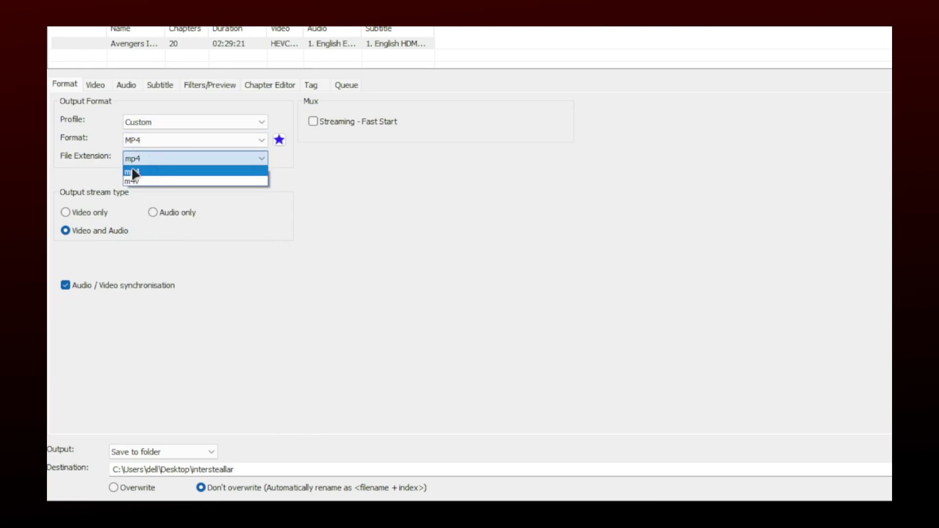
left_click(134, 173)
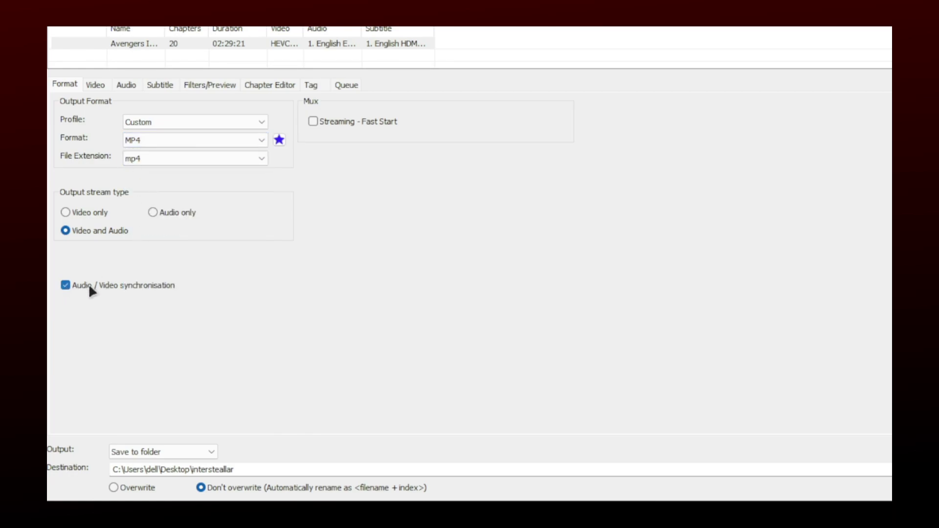
Set the video stream mode to Copy
left_click(95, 84)
left_click(514, 260)
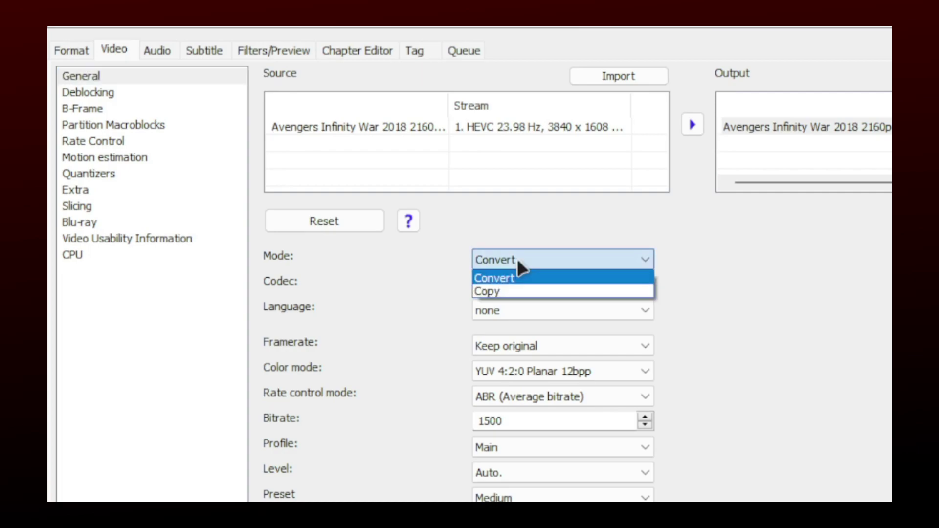
left_click(476, 290)
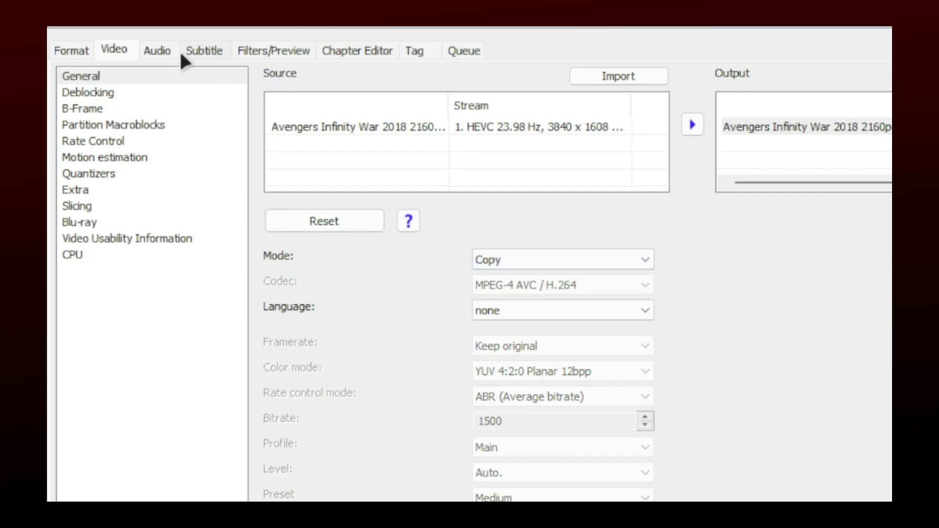
Set the audio stream mode to Copy with English as the language
left_click(157, 51)
left_click(510, 217)
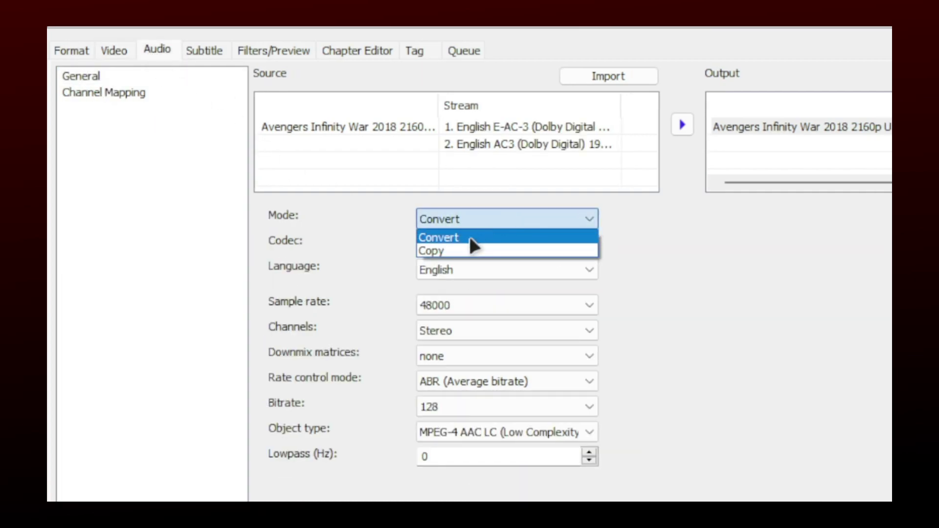
left_click(462, 253)
left_click(453, 270)
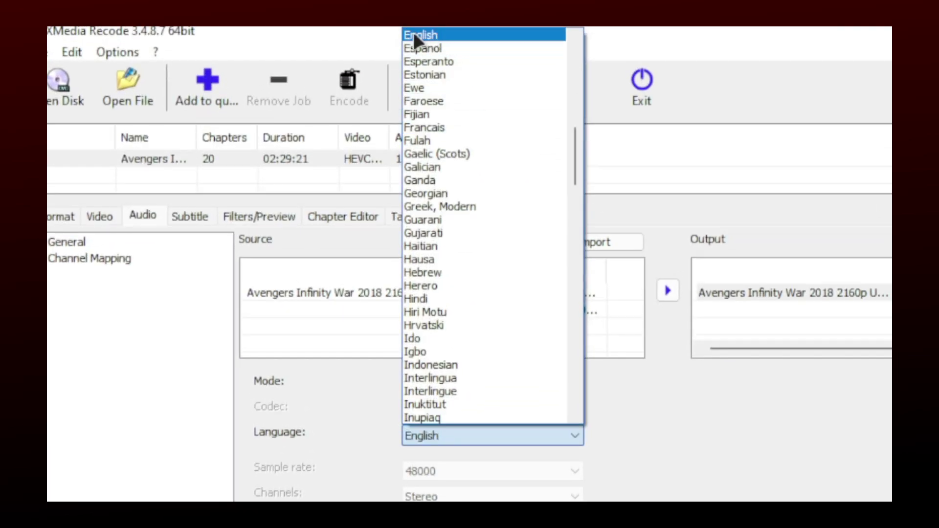
left_click(413, 35)
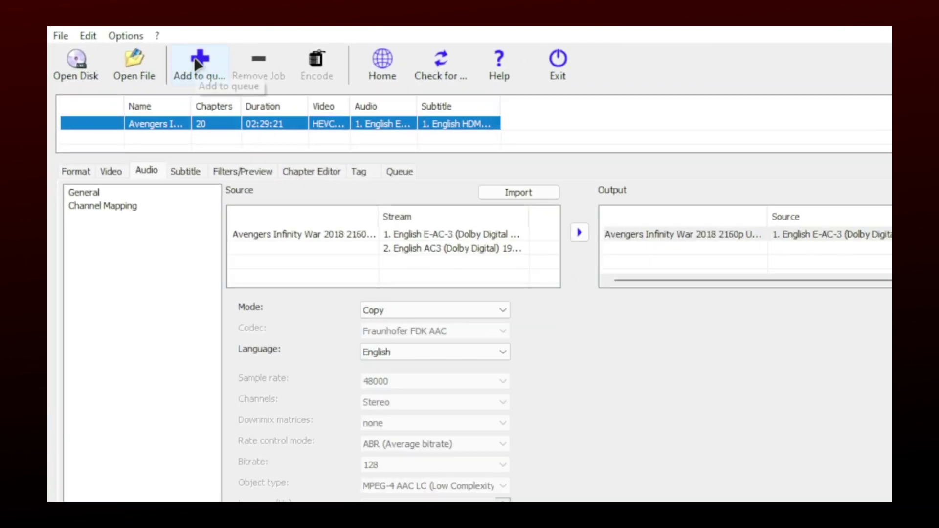
Encode the Avengers movie job and dismiss the success message when it finishes
left_click(318, 69)
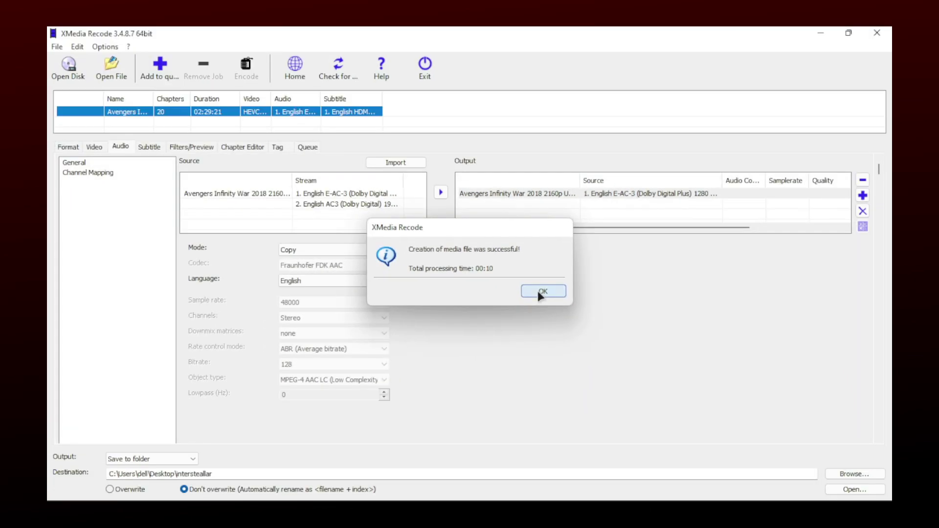
left_click(656, 329)
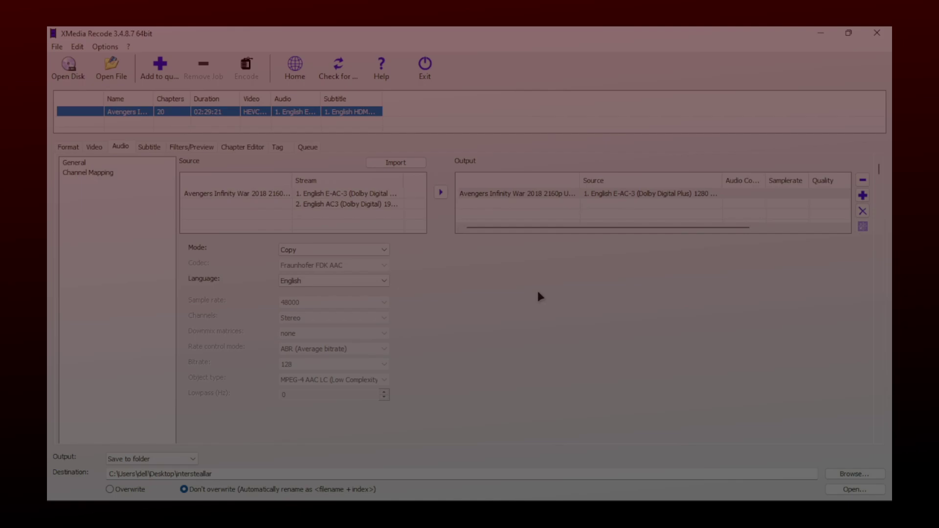